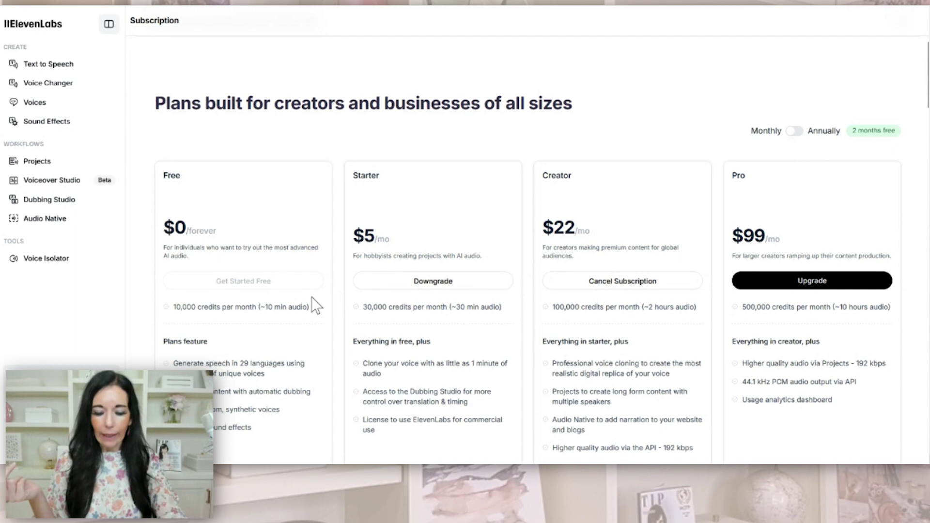
Open My voices, browse the list, and bring up the 'Add a new voice' type chooser
click(50, 114)
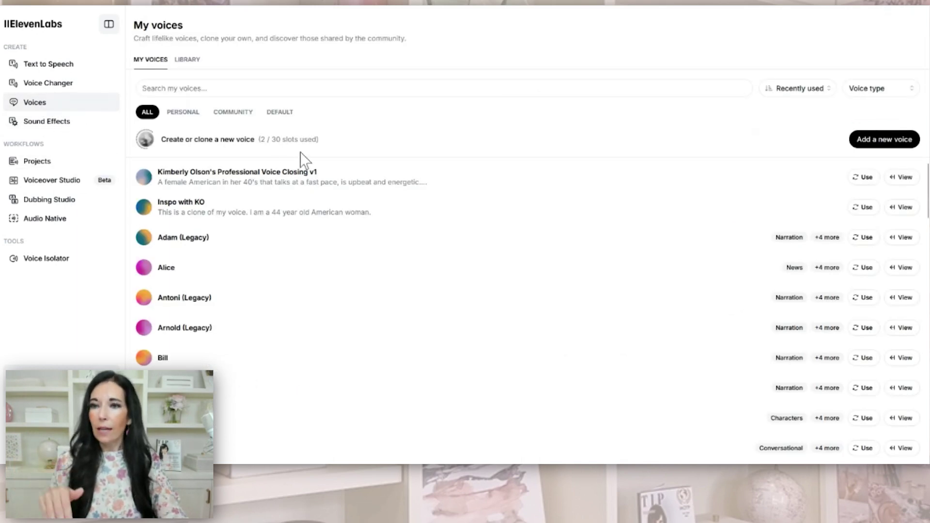
scroll(303, 271, down, 5)
scroll(305, 274, down, 5)
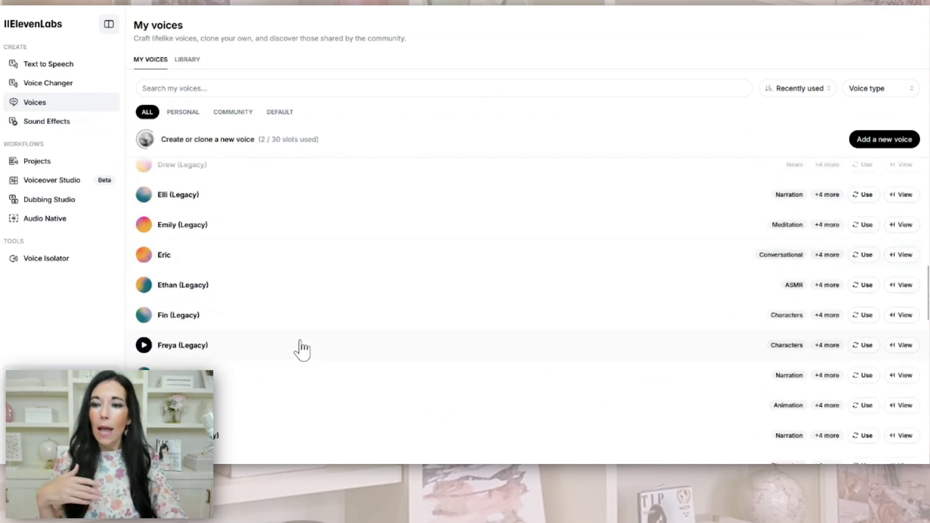
scroll(309, 321, up, 10)
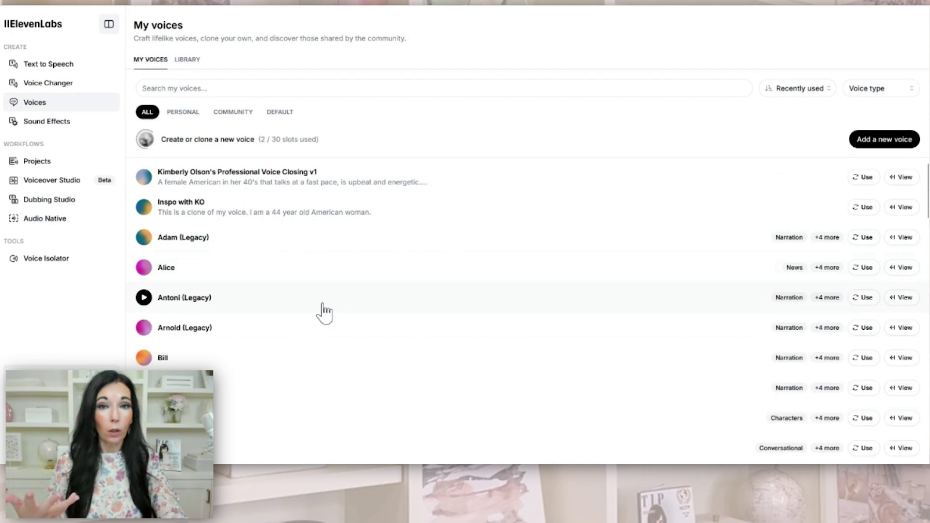
click(878, 142)
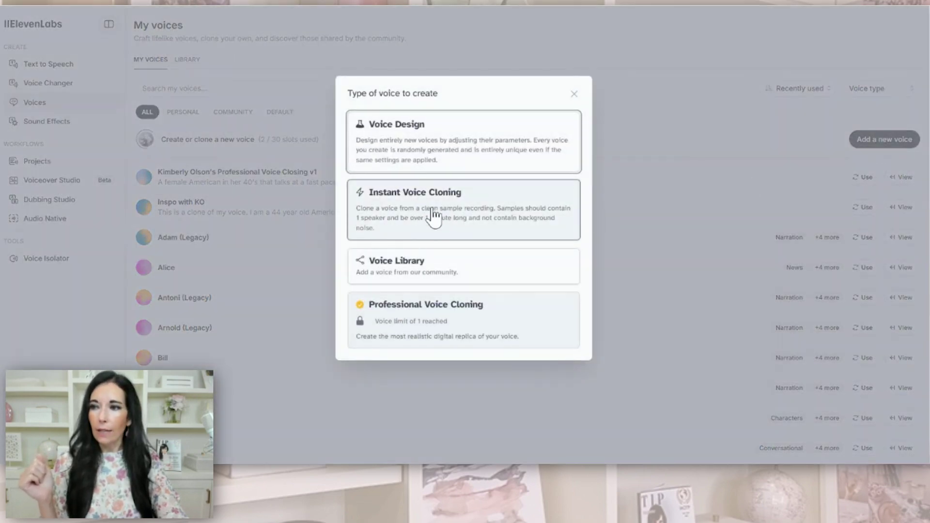
Open the Instant Voice Cloning form, review its fields including Description, then cancel it
click(433, 215)
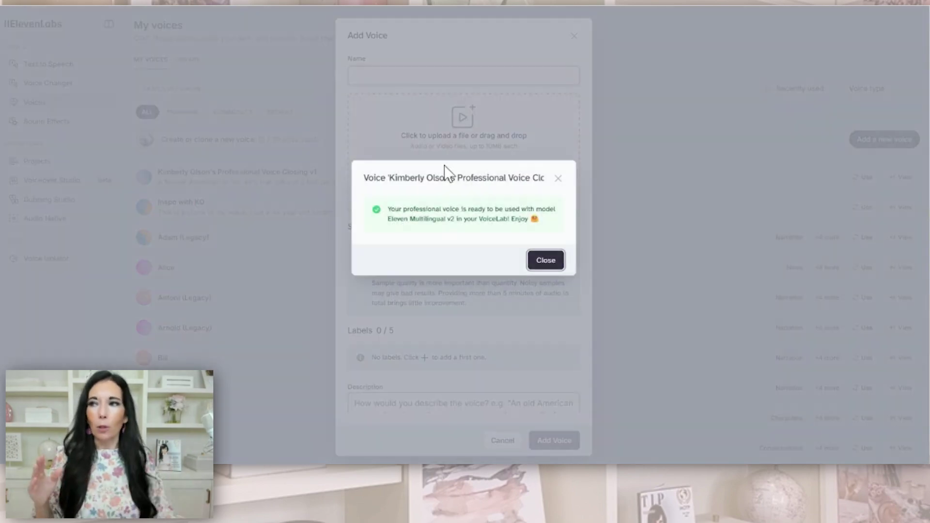
click(558, 179)
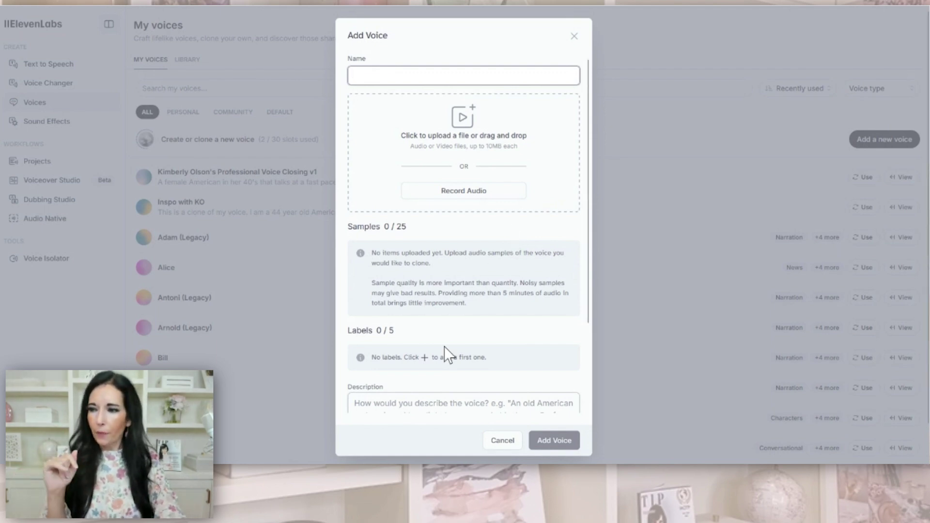
scroll(443, 347, down, 1)
scroll(436, 303, down, 1)
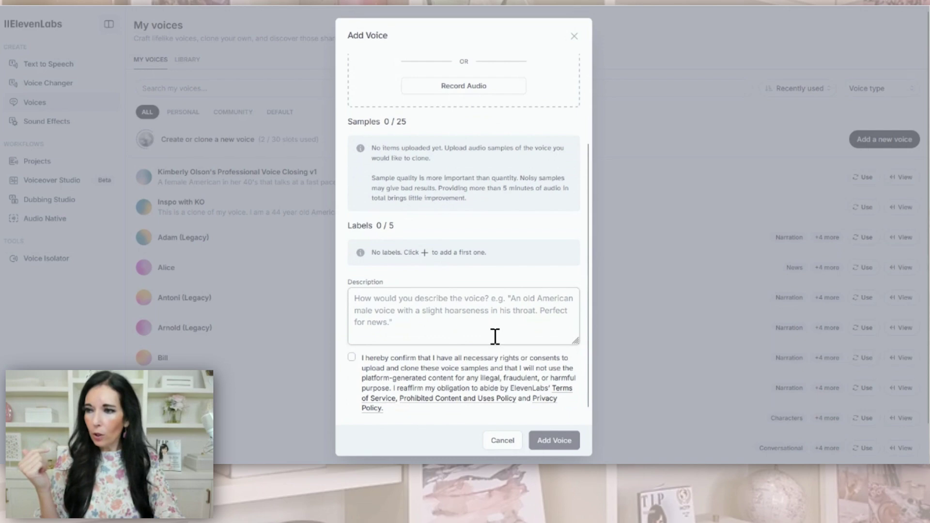
click(369, 304)
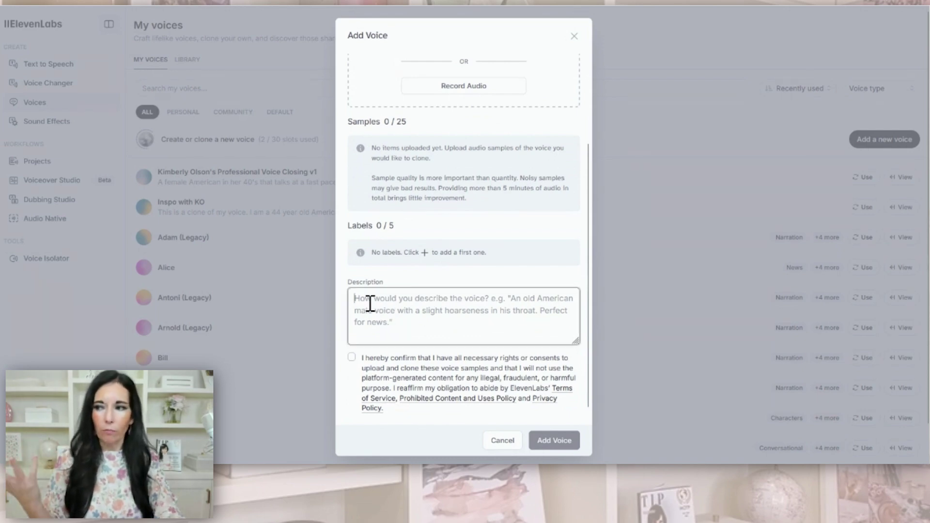
scroll(370, 303, down, 1)
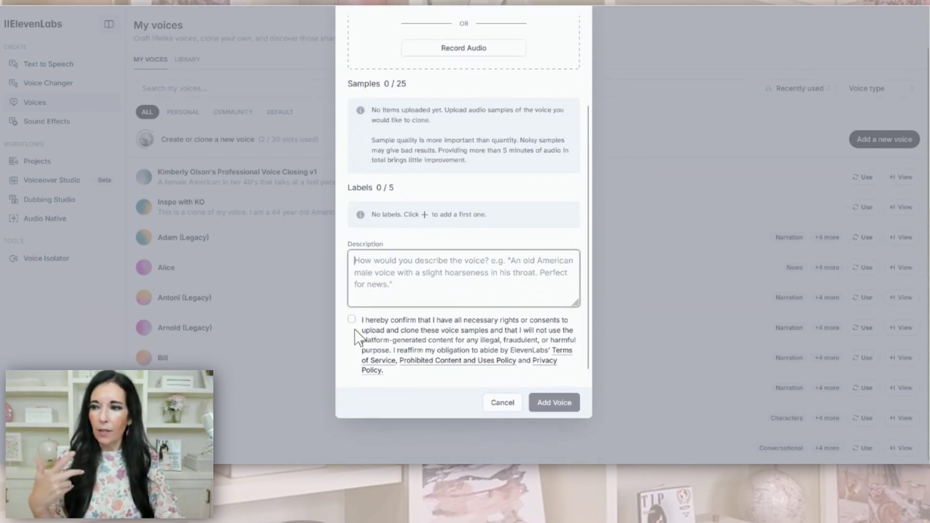
click(512, 407)
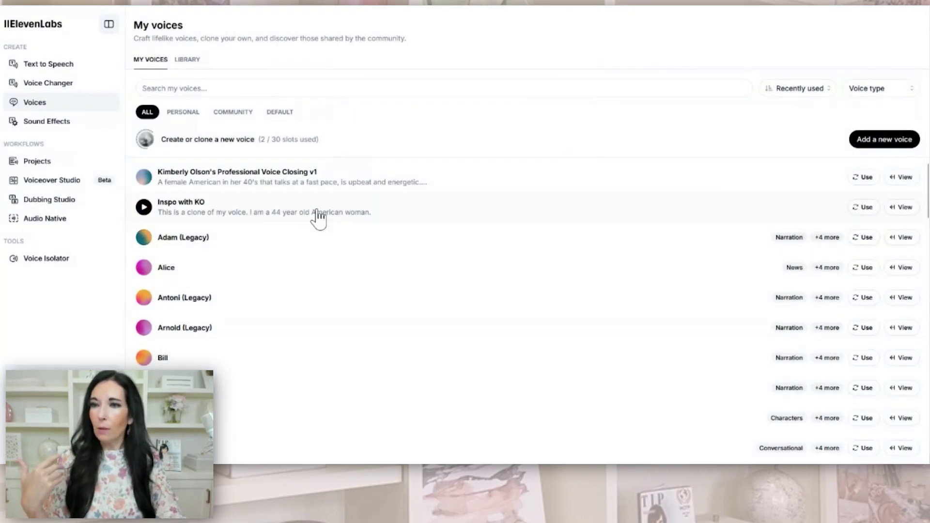
Play the Inspo with KO voice preview, then reopen the voice-type chooser
click(236, 217)
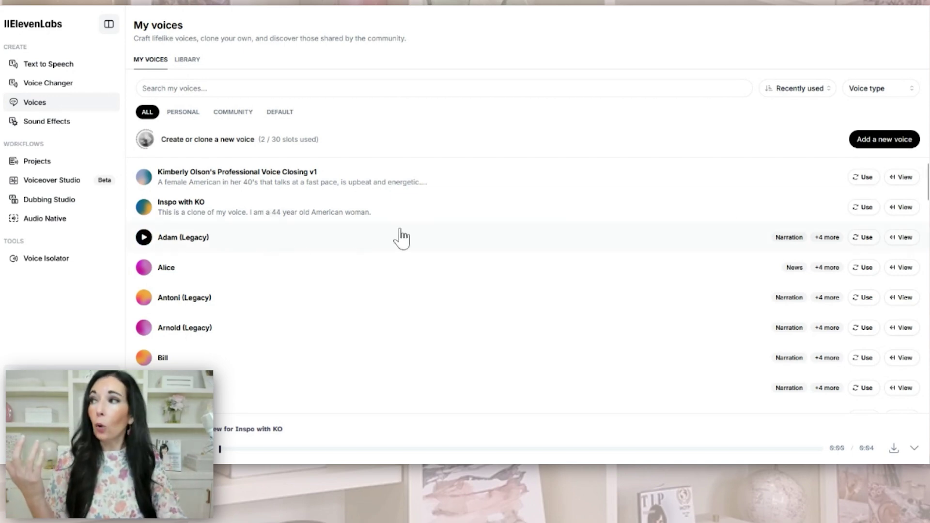
click(856, 143)
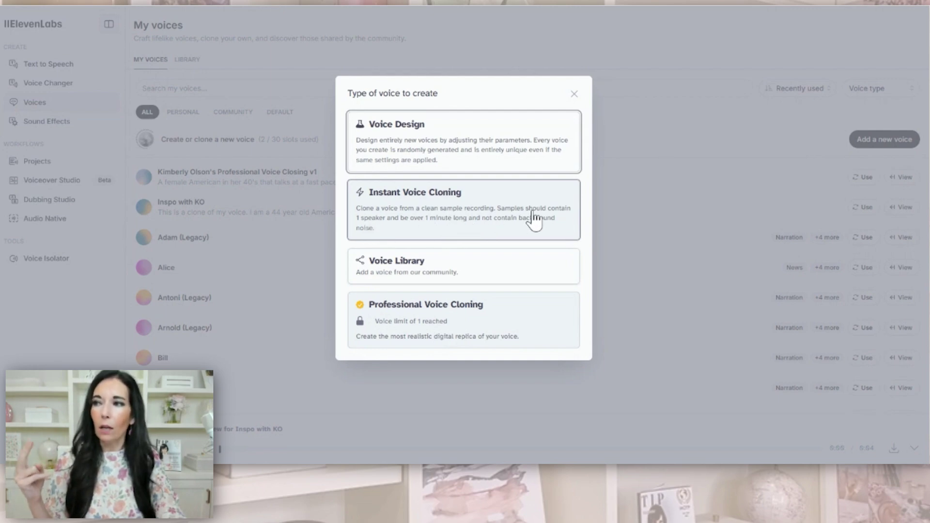
Close the voice-type chooser, reopen it once, and close it again with the X
click(574, 94)
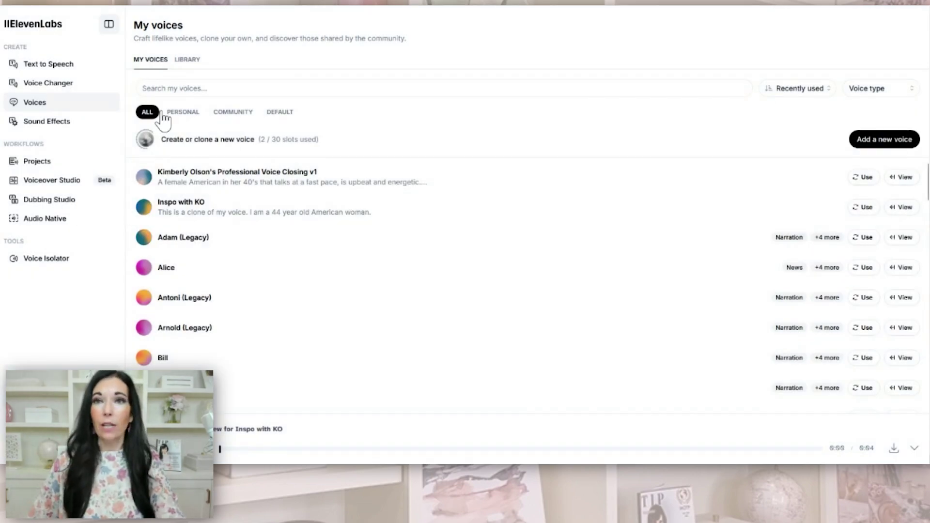
click(876, 142)
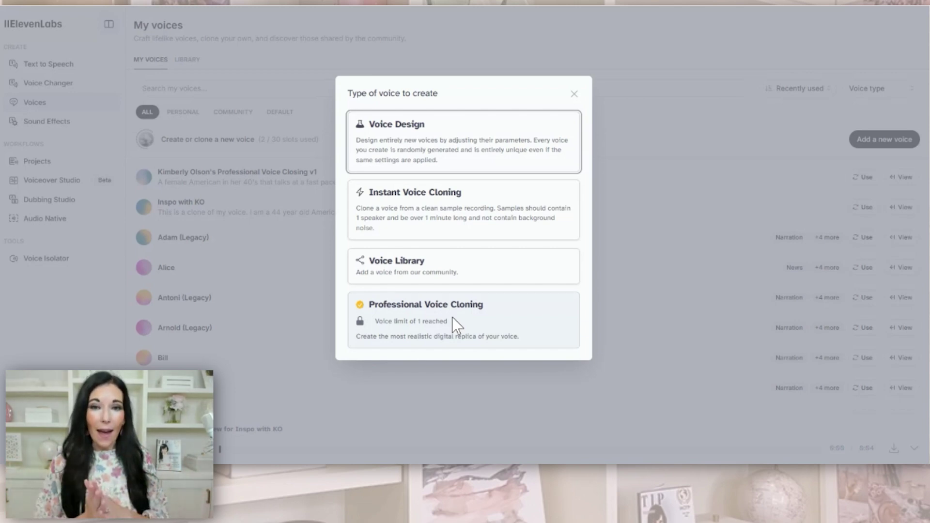
click(573, 94)
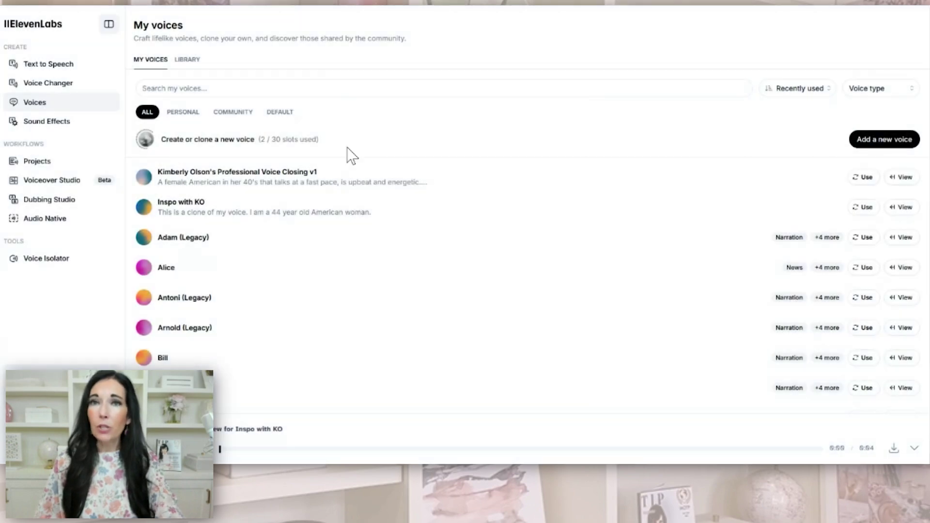
In Text to Speech, browse the available voices in the voice selector
click(54, 72)
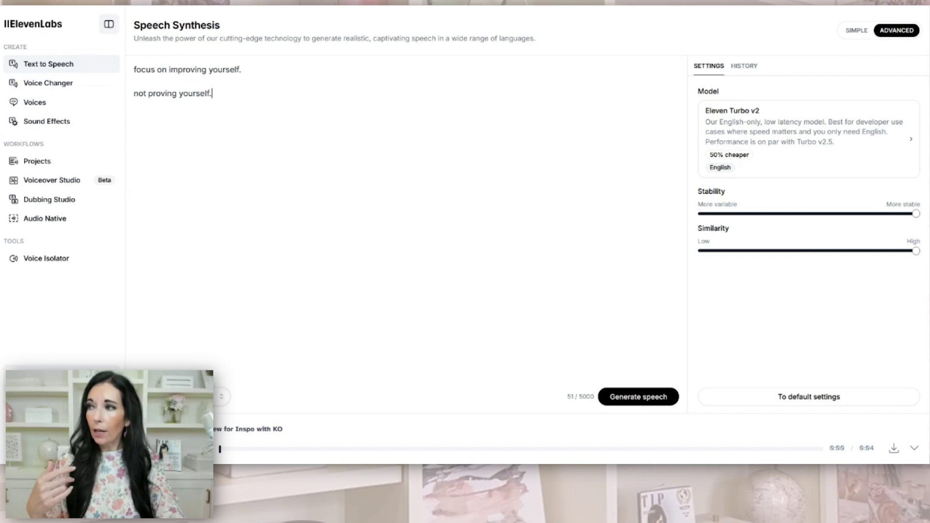
click(184, 396)
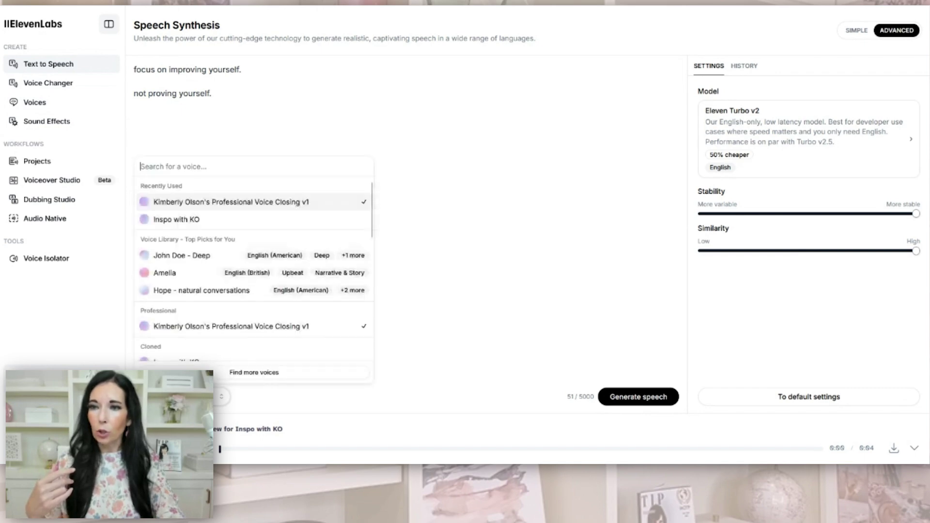
scroll(232, 234, down, 5)
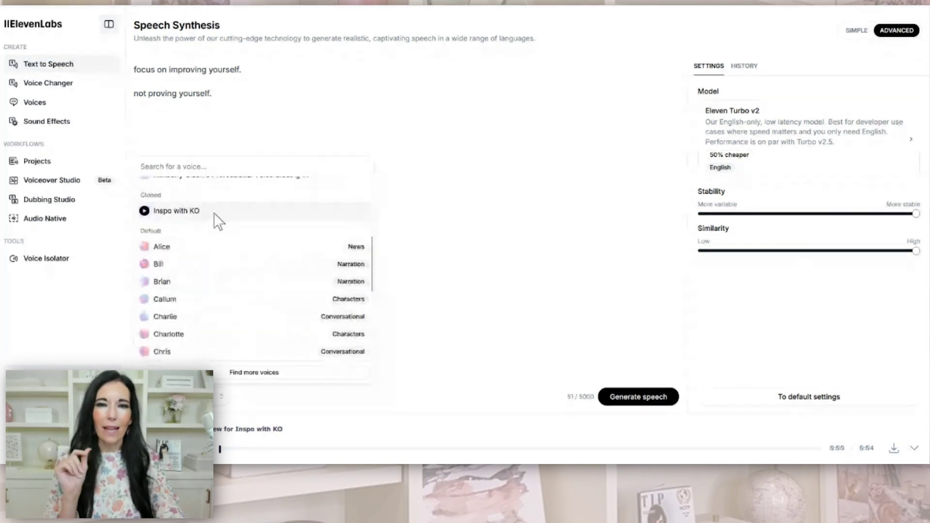
scroll(214, 213, up, 2)
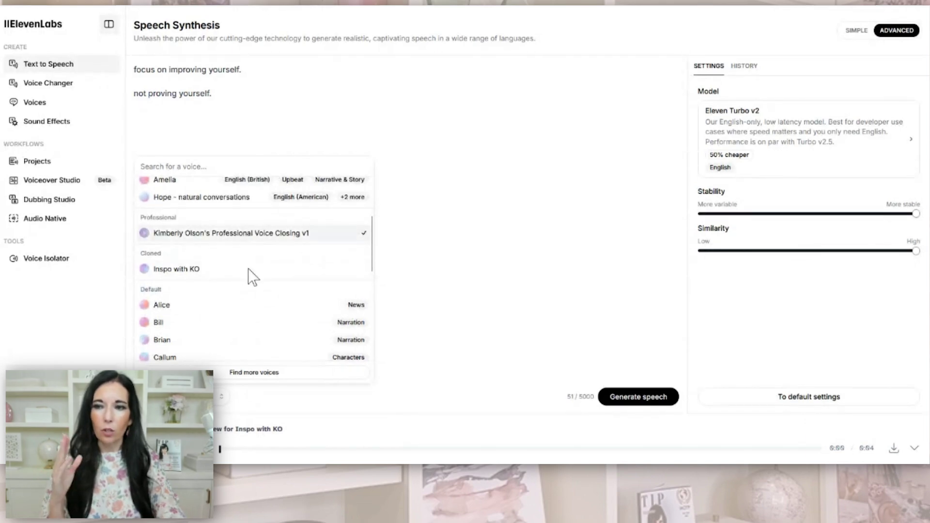
scroll(247, 268, down, 2)
scroll(222, 259, down, 2)
scroll(236, 315, down, 4)
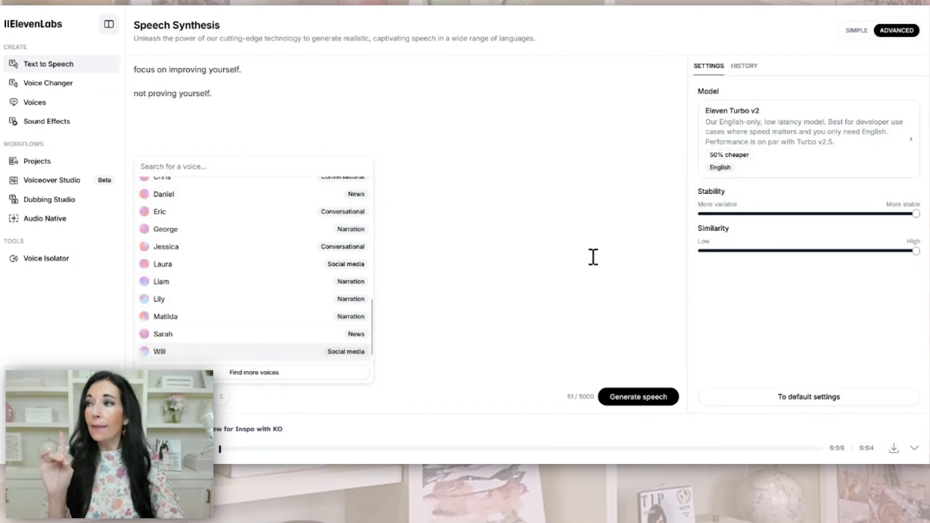
Close the voice list and lower Similarity to 97%
click(343, 393)
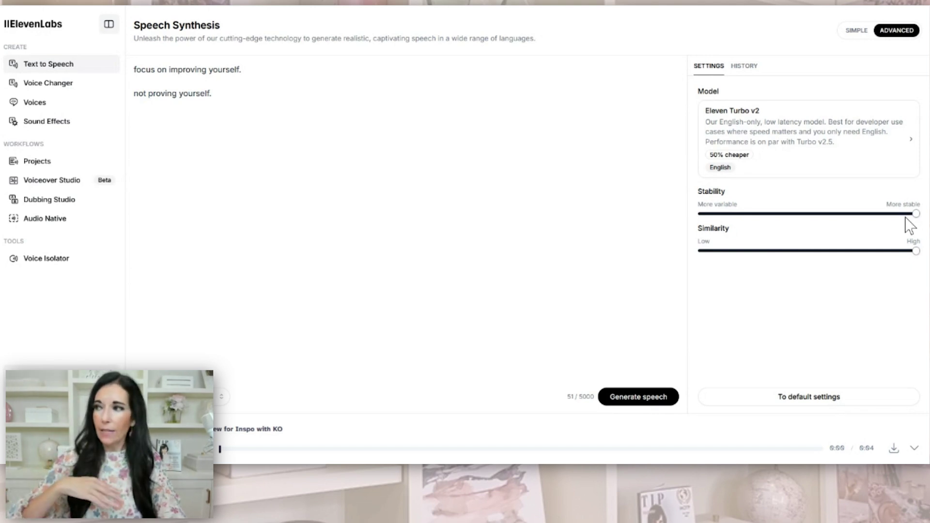
mouse_move(916, 251)
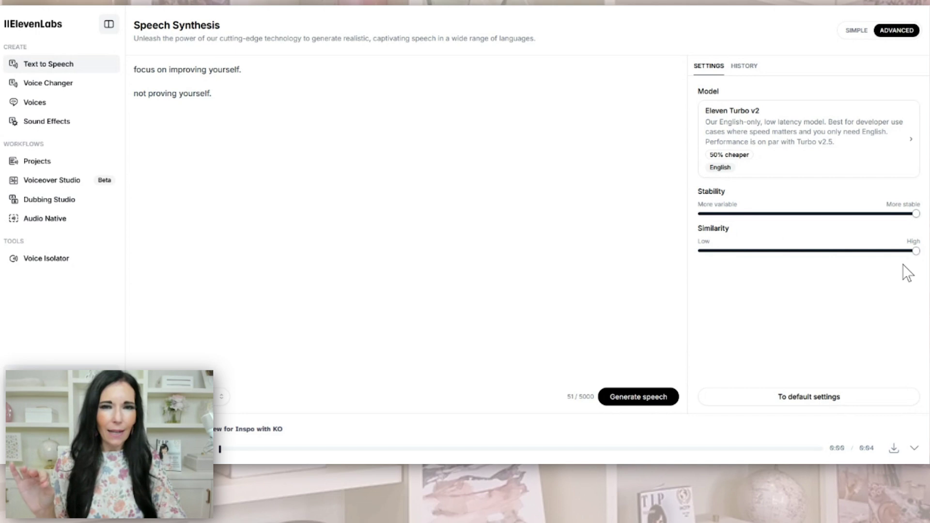
mouse_move(914, 252)
mouse_down()
mouse_move(899, 263)
mouse_move(916, 251)
mouse_up()
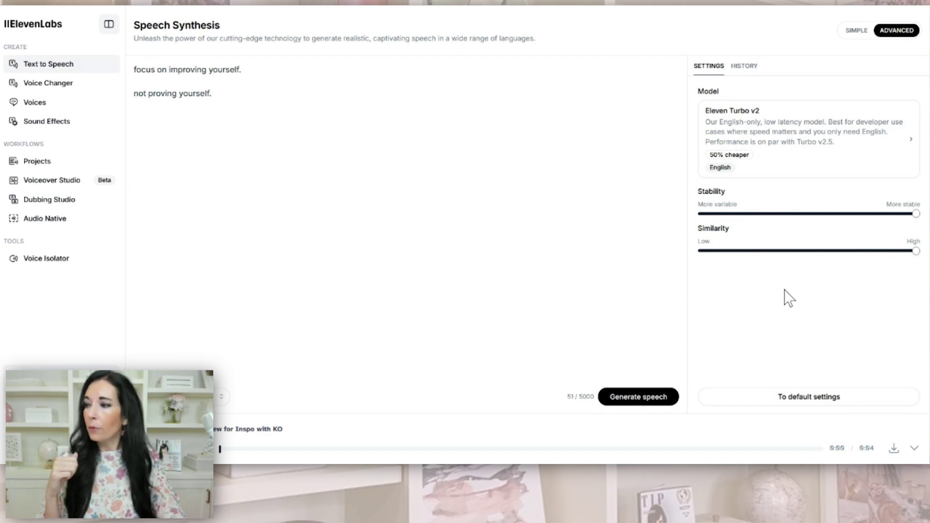
Visit Voice Changer, Sound Effects, Projects, Voiceover Studio, Dubbing Studio, Audio Native, then Voice Isolator
click(57, 87)
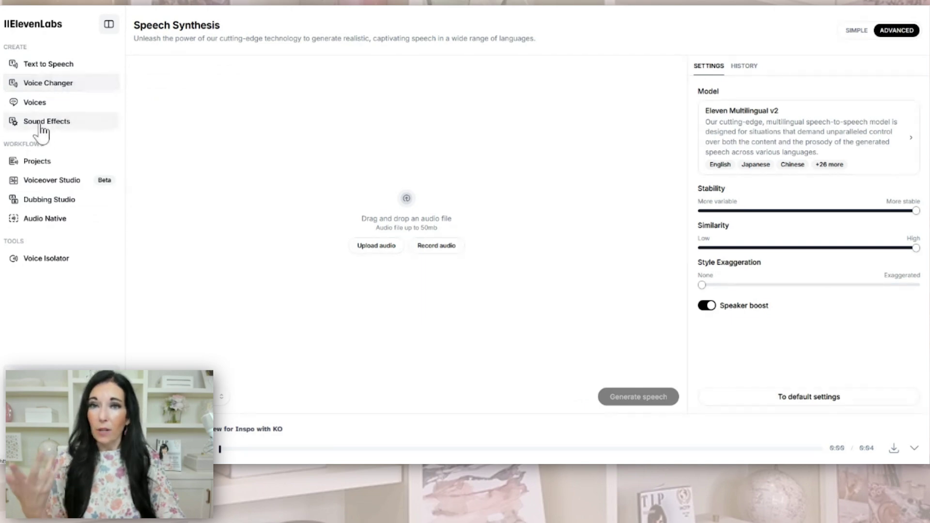
click(45, 105)
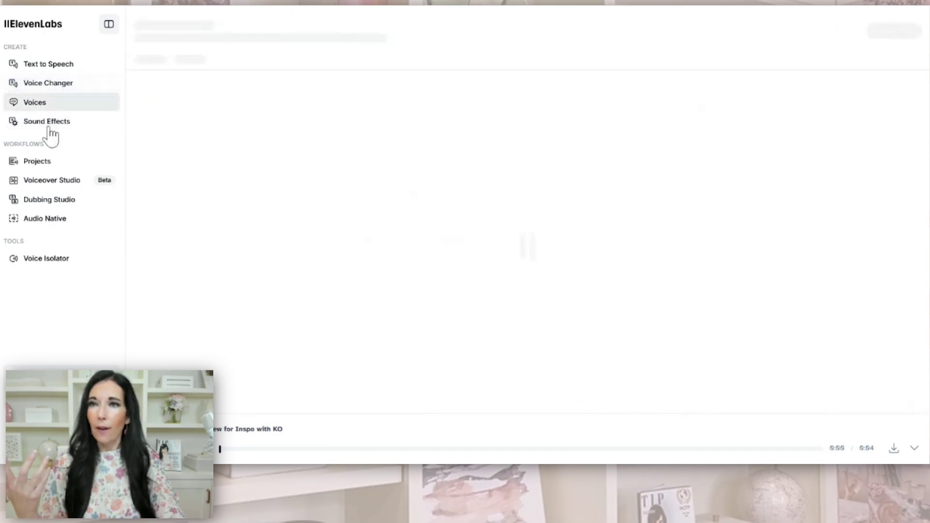
click(50, 123)
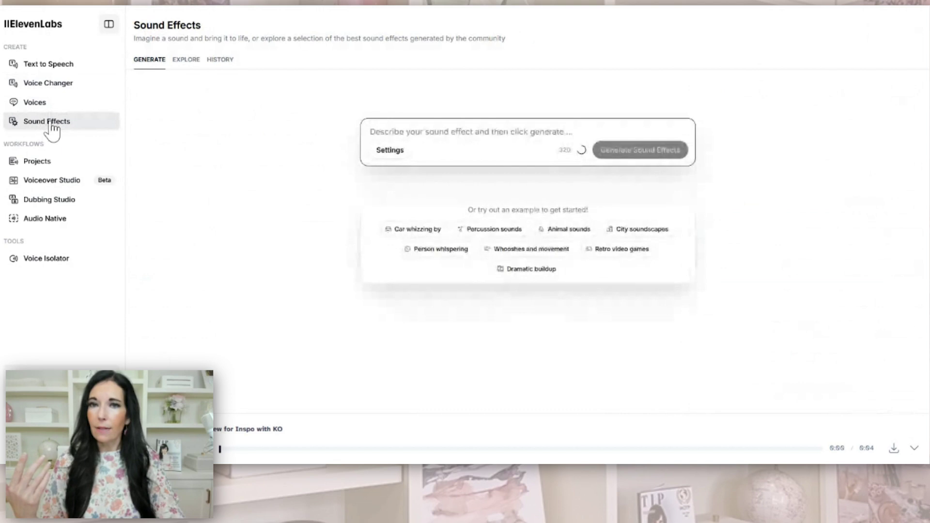
click(45, 161)
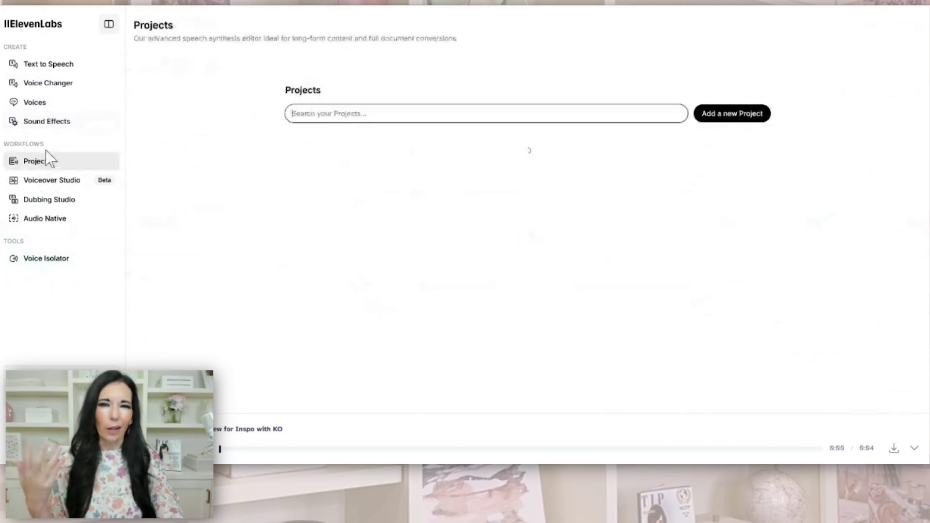
click(48, 186)
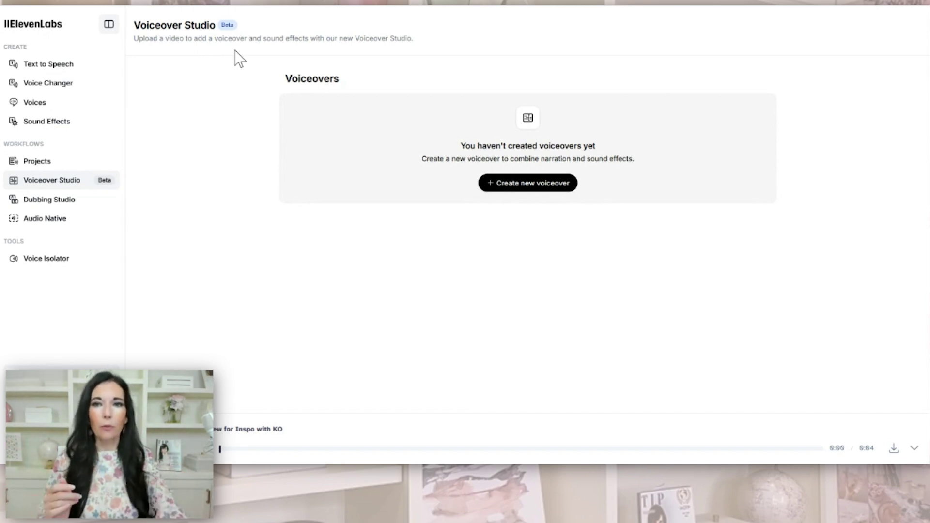
click(50, 203)
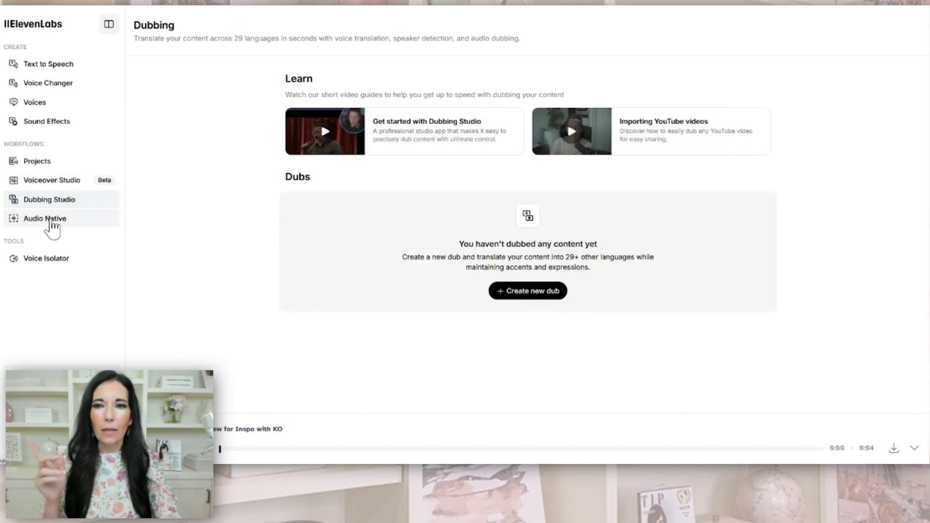
click(52, 222)
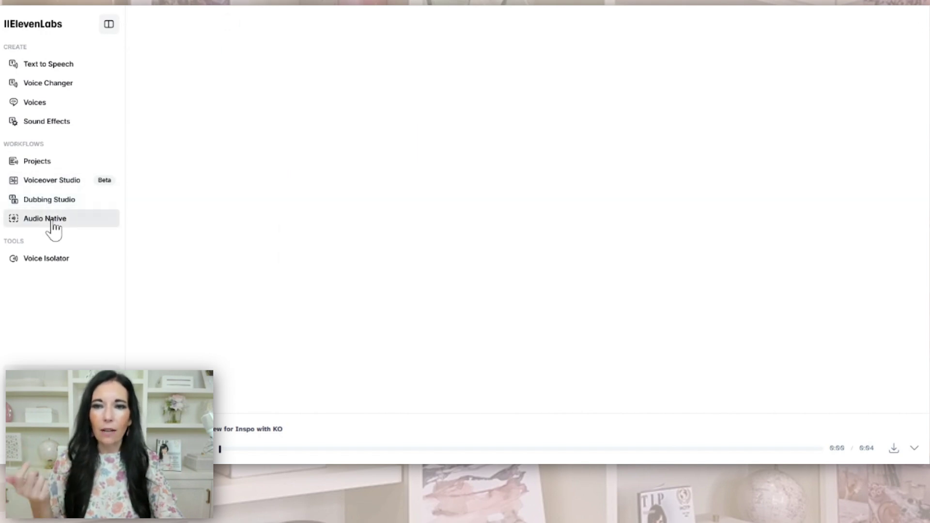
click(54, 261)
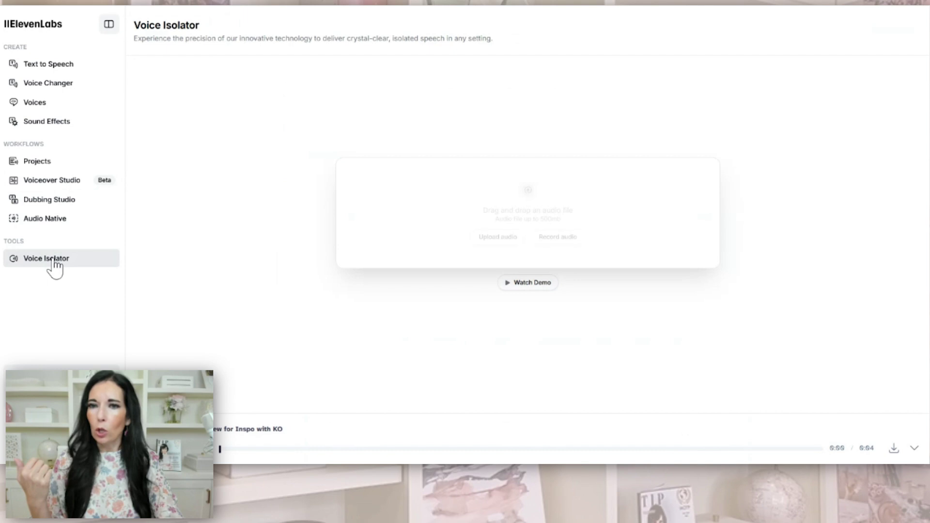